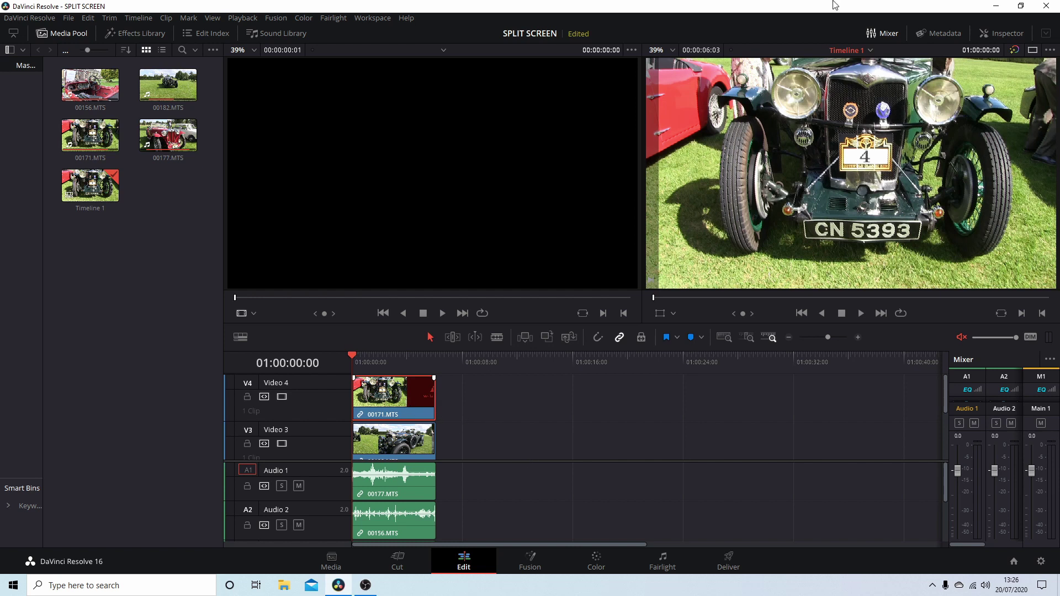
Show the Inspector settings for the Video 4 clip 00171.MTS and set its zoom to 0.500.
left_click(999, 31)
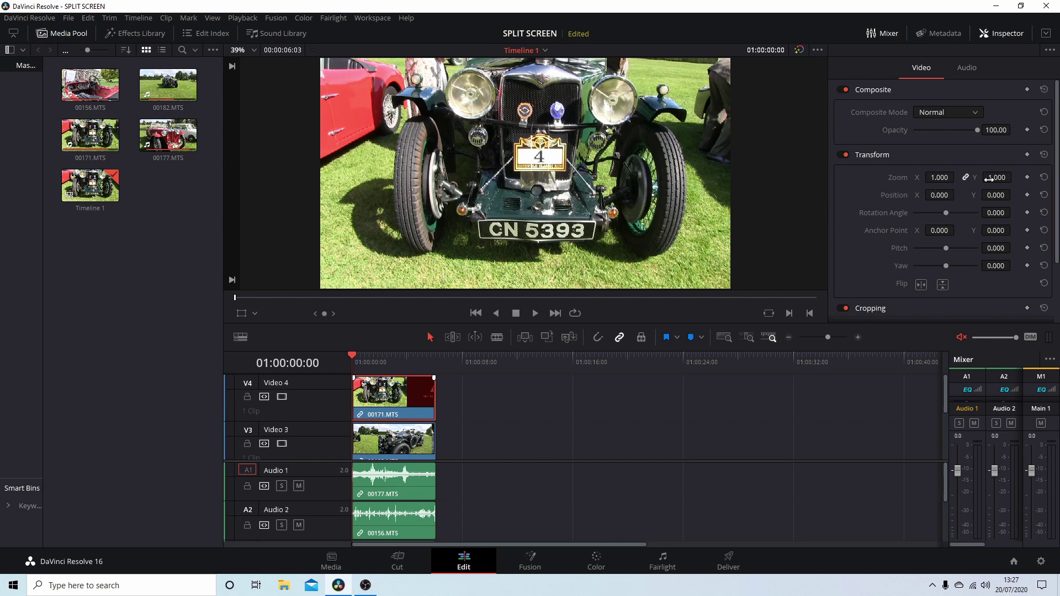
left_click(939, 176)
type(".5")
key("Return")
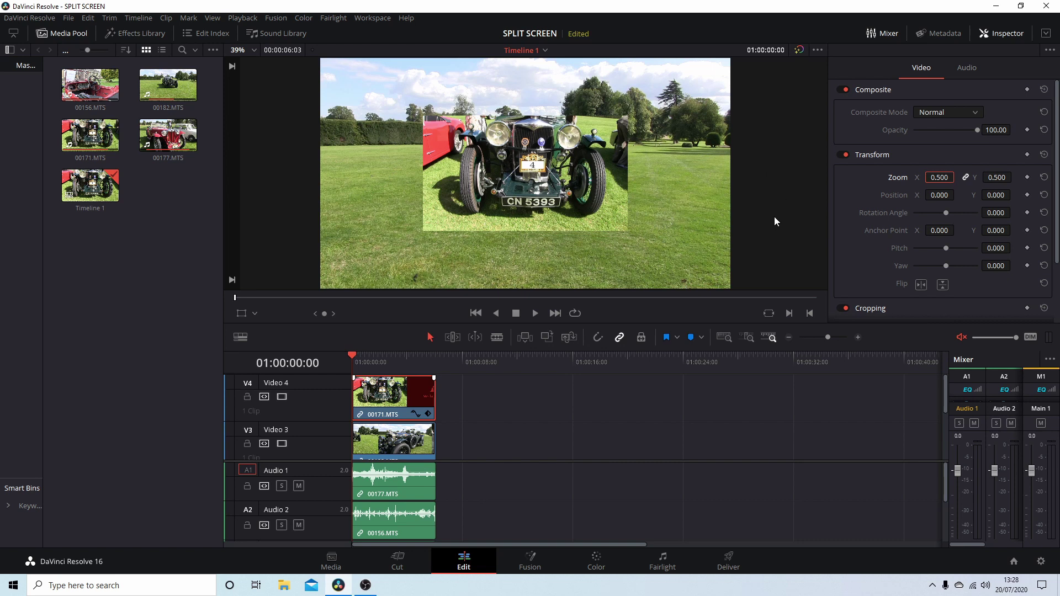
Move the Video 4 clip into the upper-left quarter of the frame with position X -480 and Y 270.
left_click(940, 195)
type("-480")
key("Return")
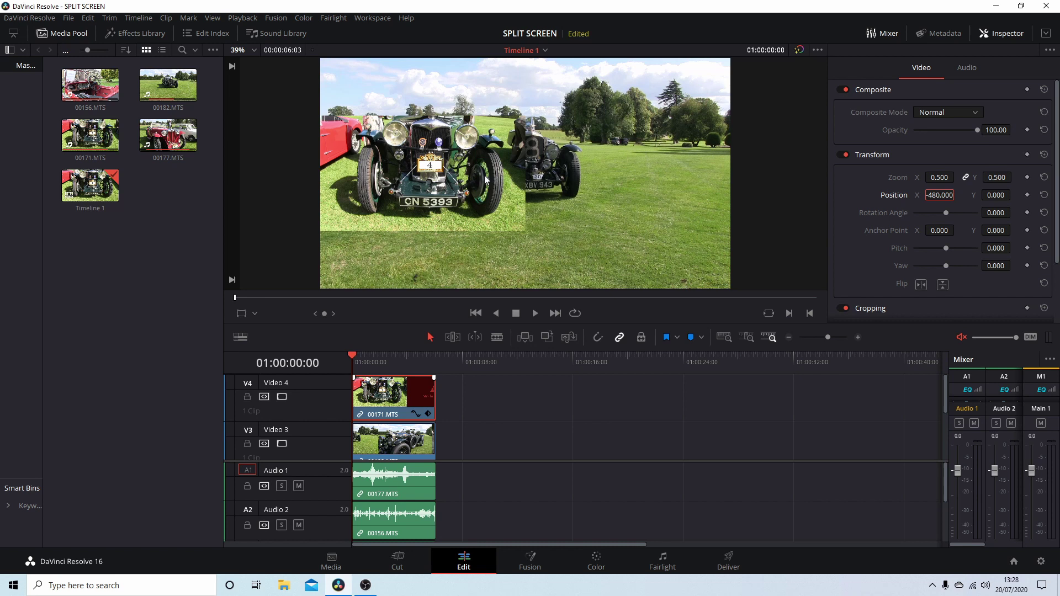
left_click(996, 196)
type("270")
key("Return")
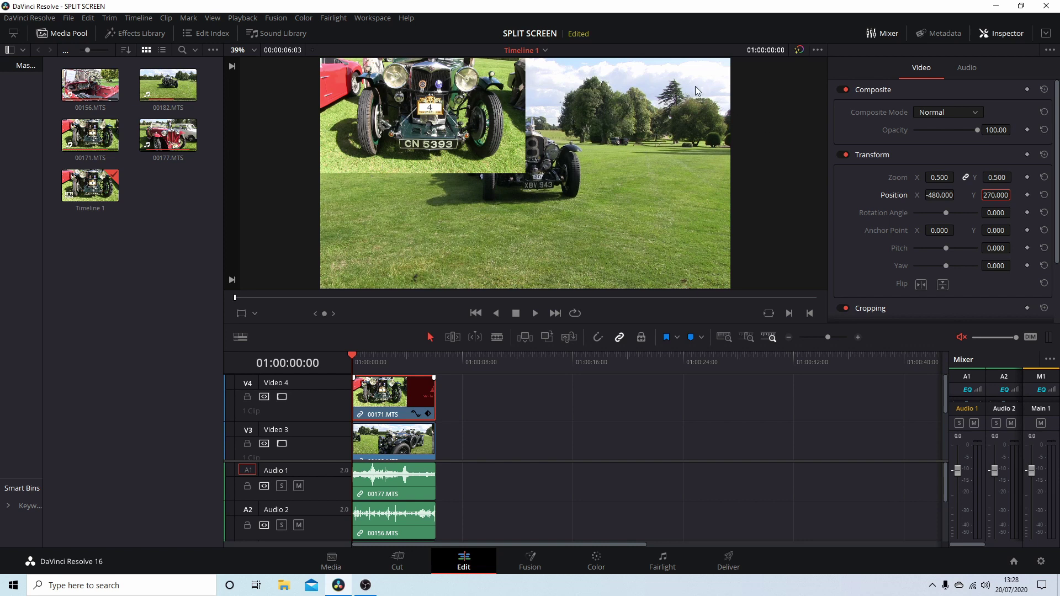
Scale the Video 3 clip 00182.MTS to half size with a zoom of 0.500.
left_click(415, 441)
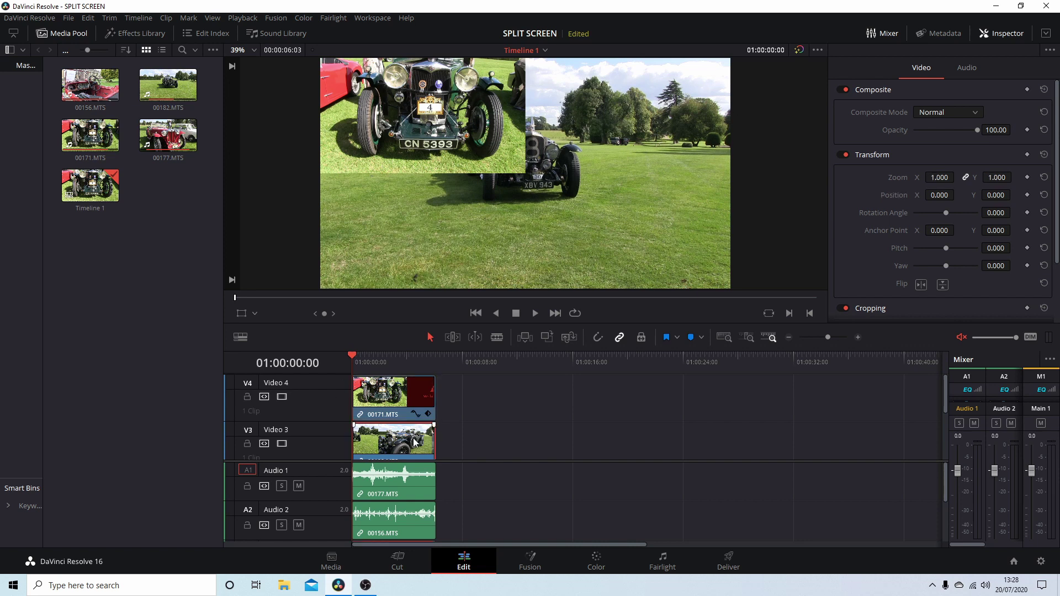
left_click(940, 177)
key("BackSpace")
key("BackSpace")
key("BackSpace")
key("BackSpace")
key("BackSpace")
type(".5")
key("Return")
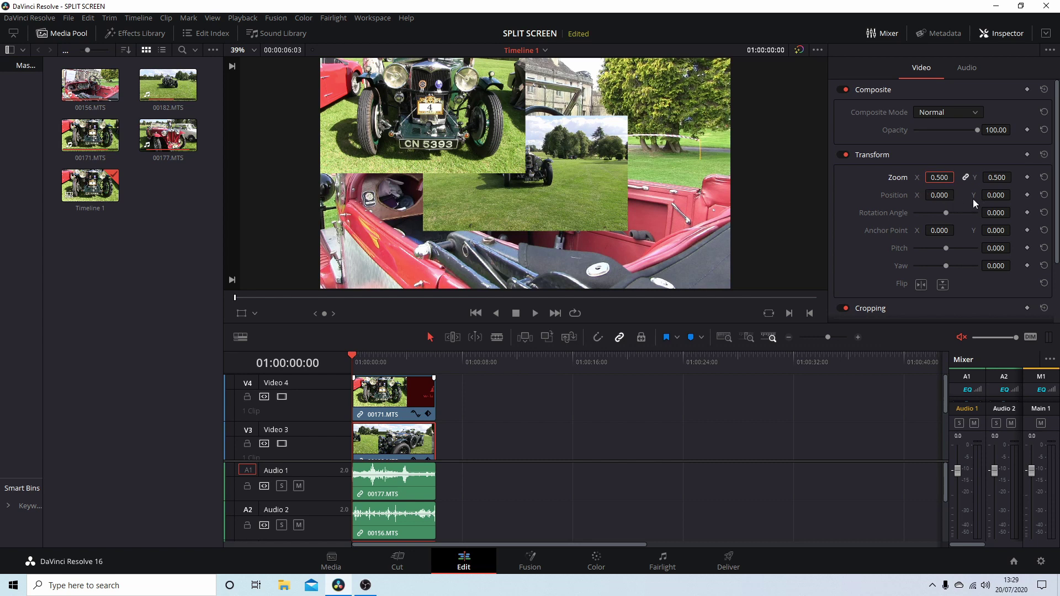
Place the Video 3 clip in the upper-right quarter of the frame with position X 480 and Y 270.
left_click(943, 195)
type("480")
key("Return")
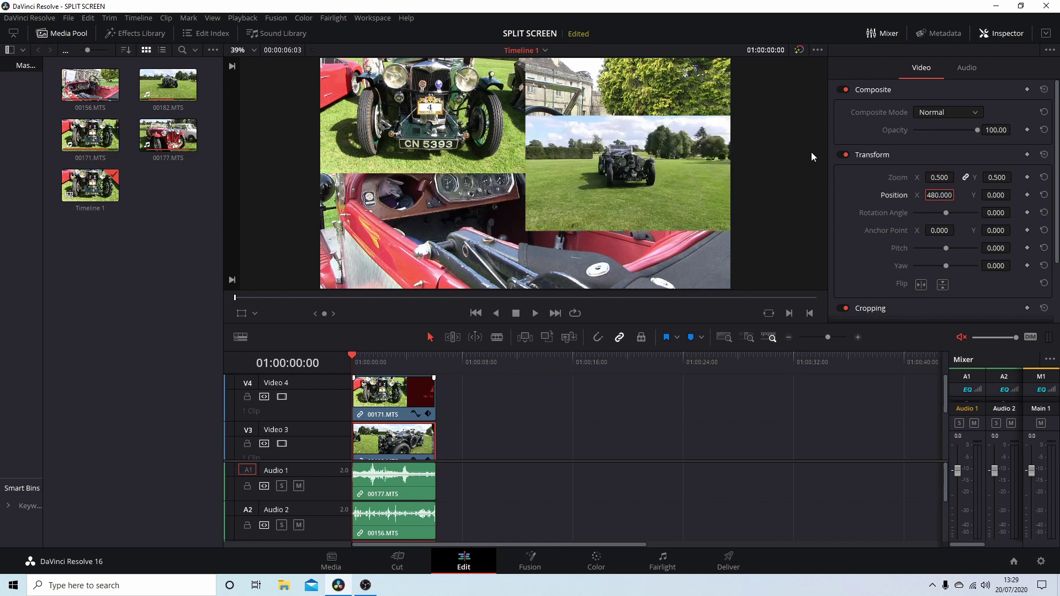
left_click(994, 195)
key("Return")
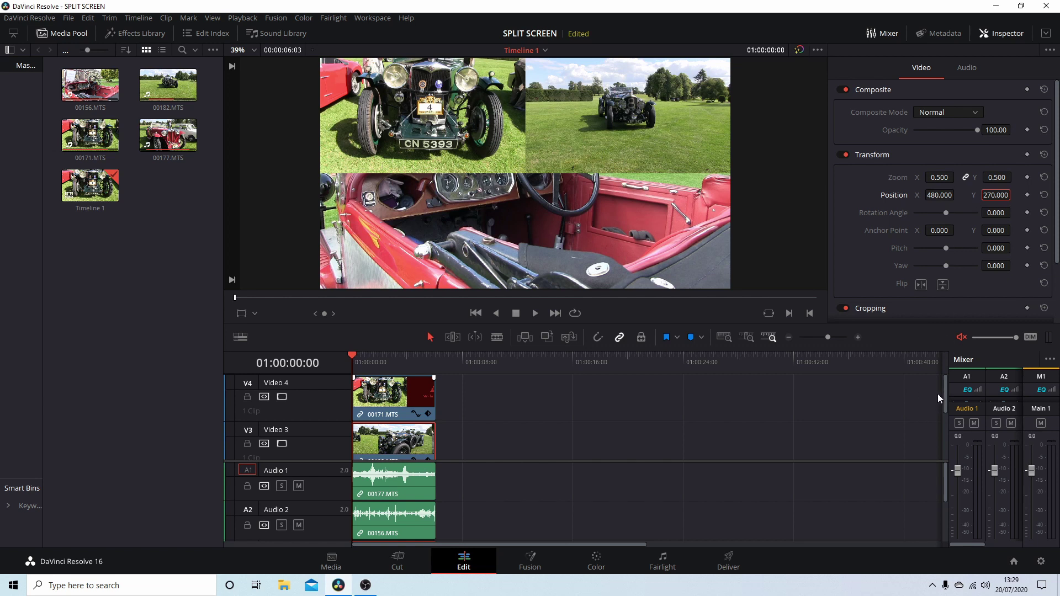
Set the zoom of the Video 2 clip 00156.MTS to 0.500.
left_click_drag(945, 386, 949, 425)
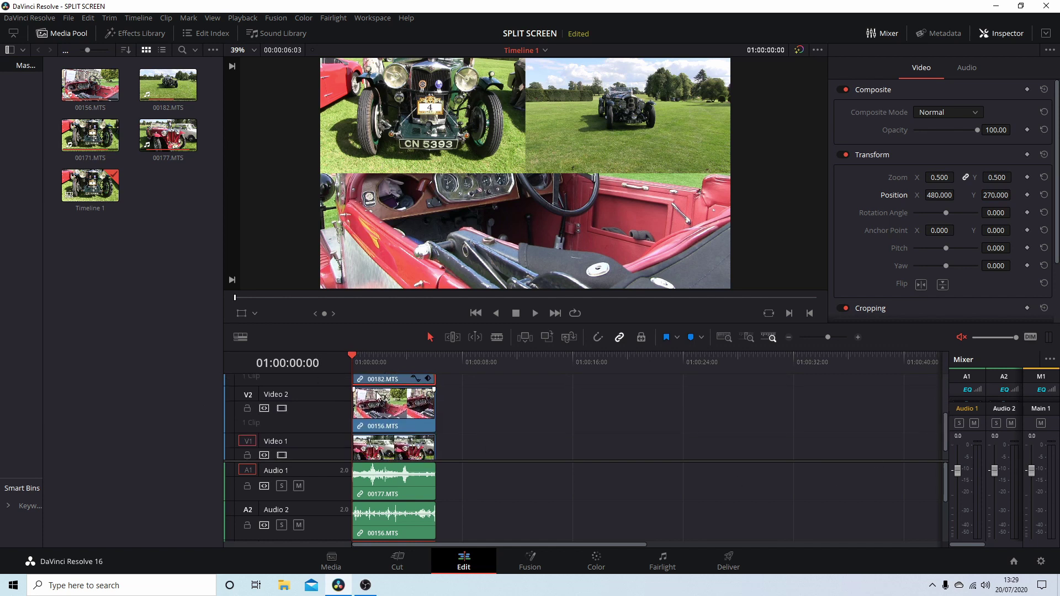
left_click(403, 408)
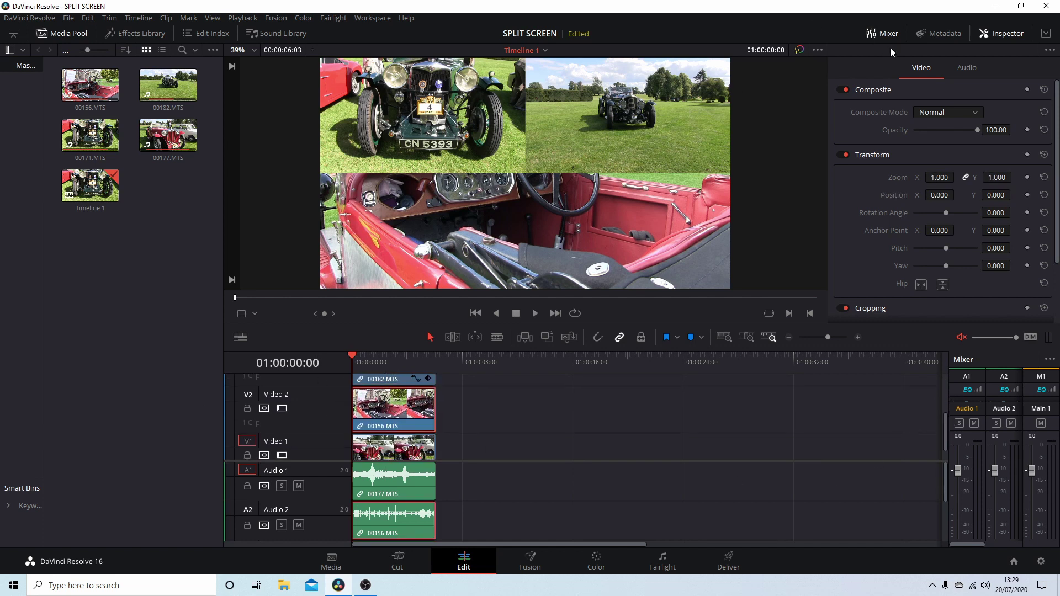
left_click(944, 177)
key("Return")
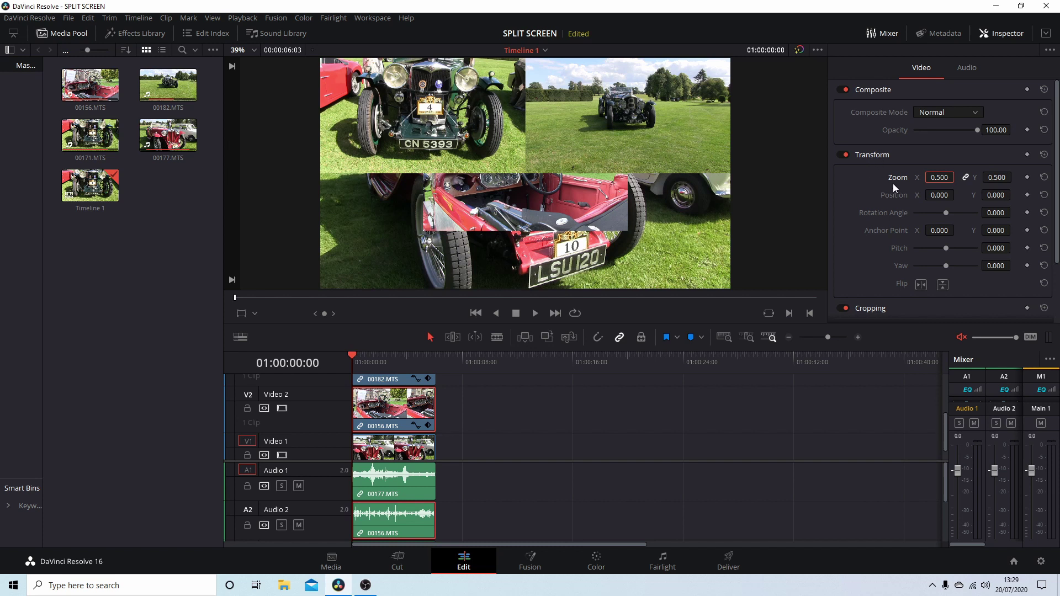
Place the Video 2 clip in the lower-left quarter of the frame with position X -480 and Y -270.
left_click(938, 195)
type("-4")
type("30")
key("Return")
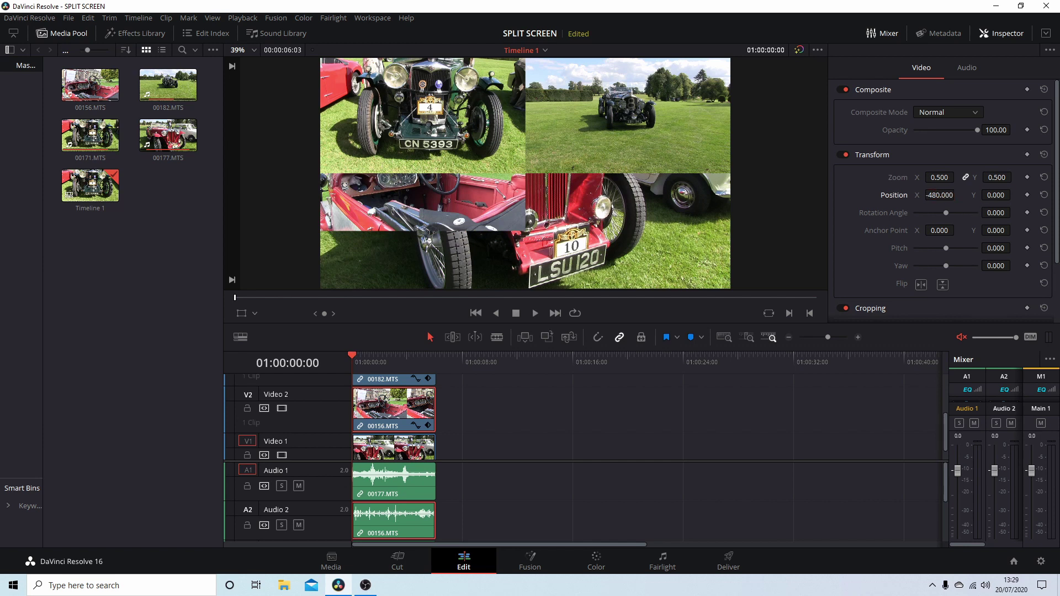
left_click(994, 195)
type("-270")
key("Return")
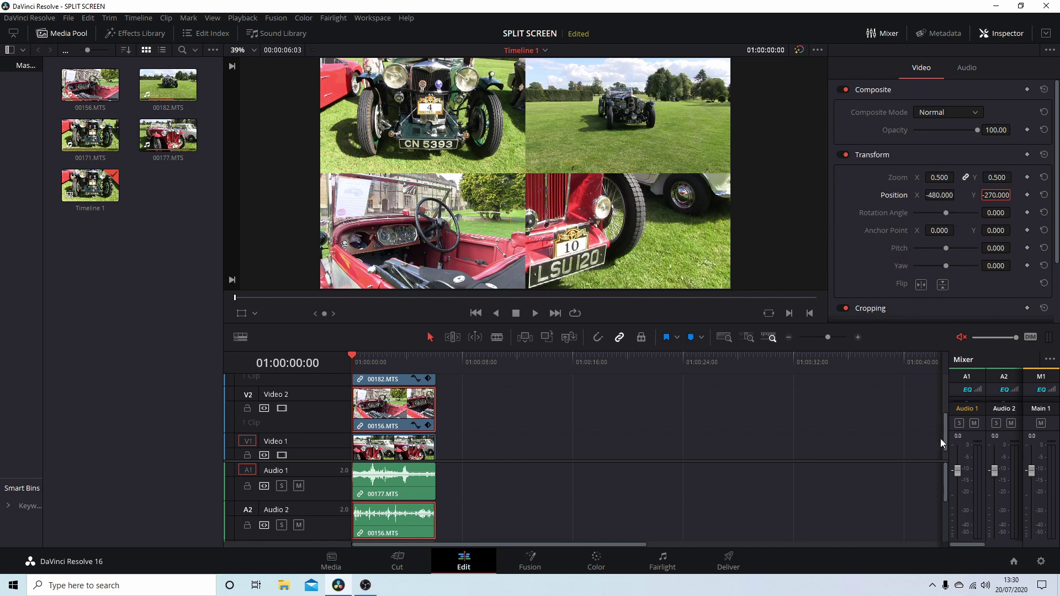
Set the zoom of the Video 1 clip 00177.MTS to 0.500.
scroll(947, 437, "down", 2)
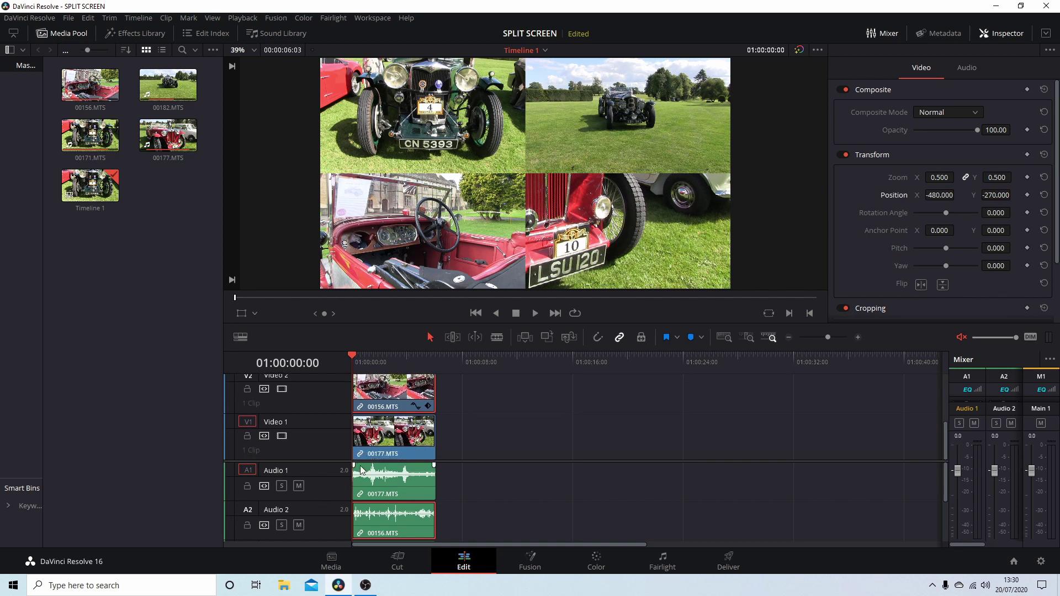
left_click(391, 442)
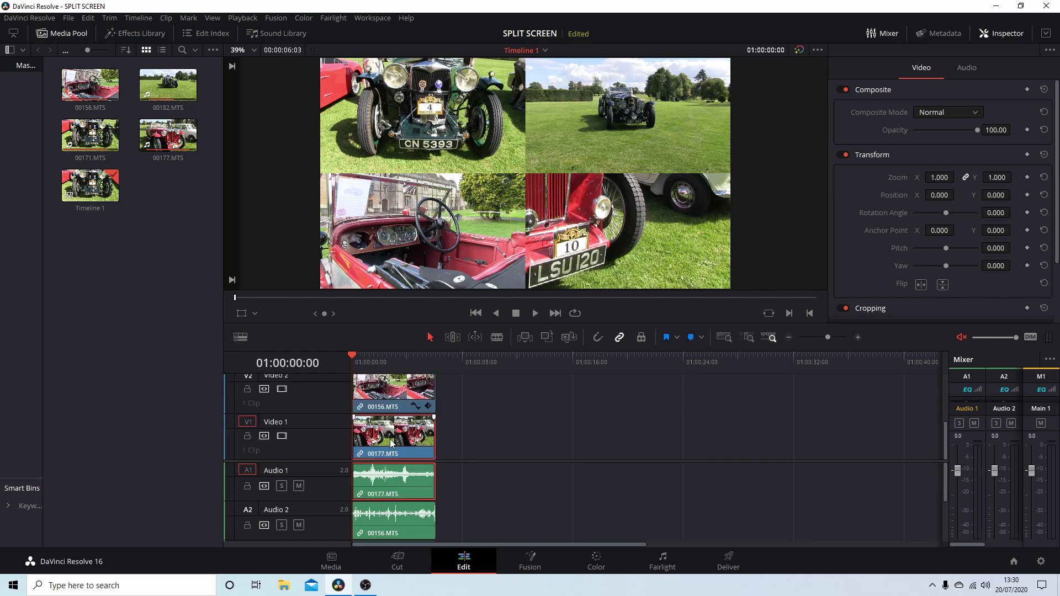
left_click(939, 177)
type(".5")
key("Return")
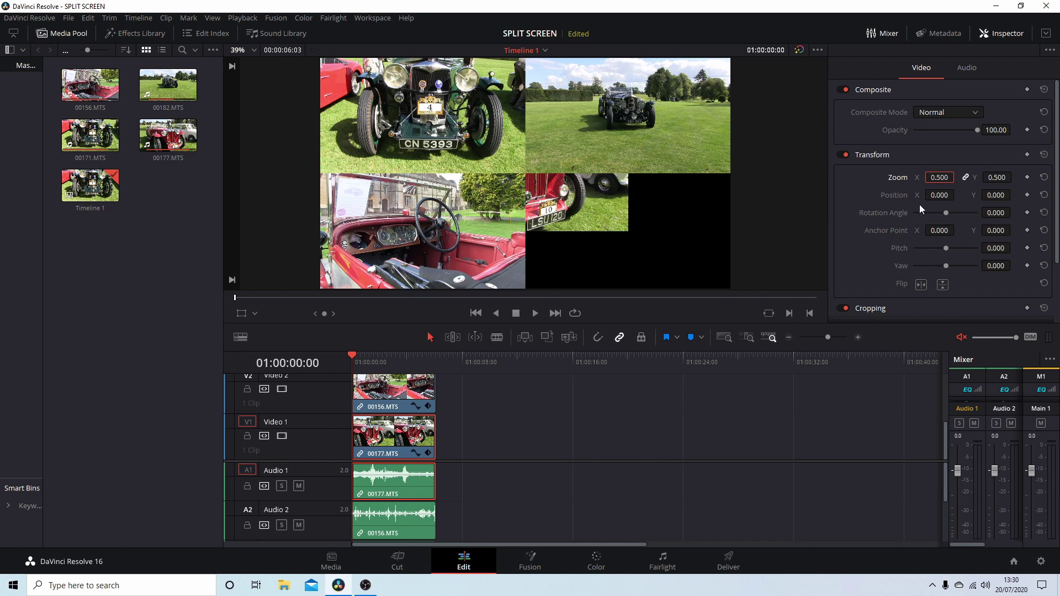
Lower the Video 1 clip into the bottom half of the frame with position Y -270.
left_click(995, 195)
double_click(995, 194)
key("BackSpace")
type("-270")
key("Return")
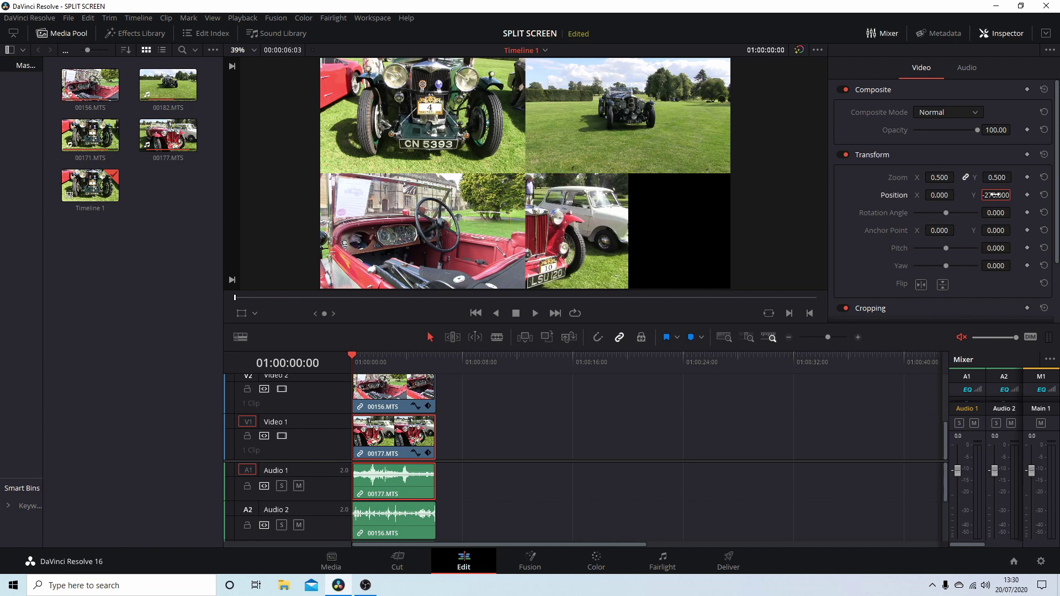
Set the Video 1 clip's position X to -480.
left_click(945, 196)
type("-480")
key("Return")
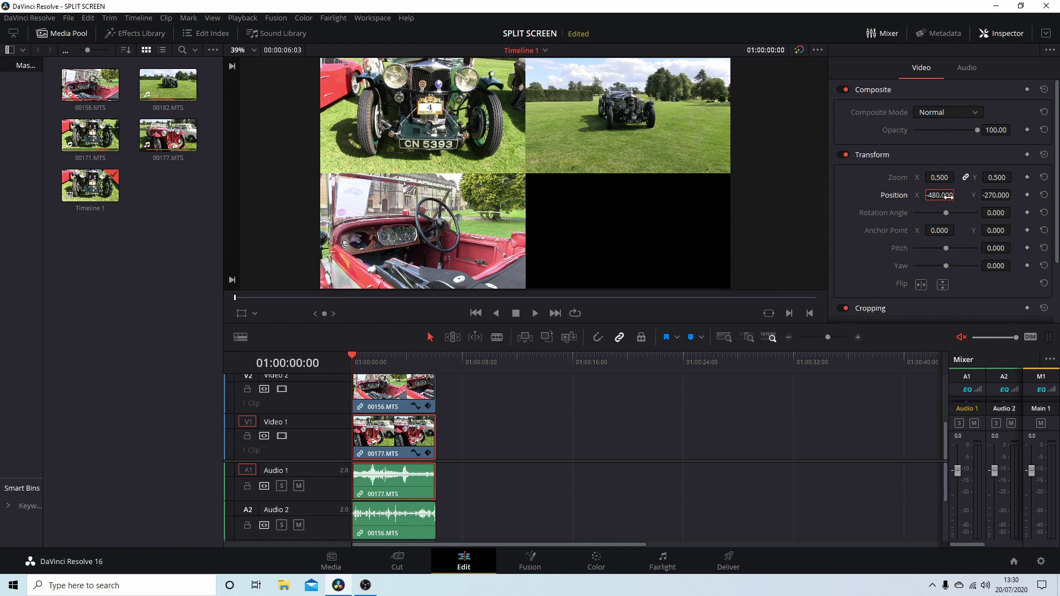
Shift the Video 1 clip into the lower-right quarter of the frame with position X 480.
left_click(947, 196)
type("480")
key("Return")
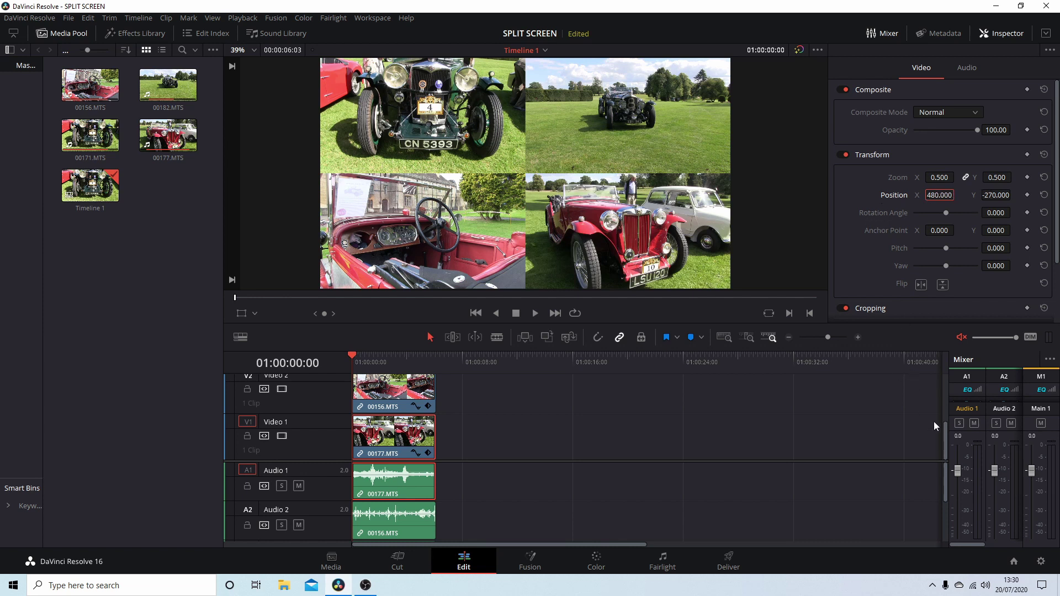
Review the zoom and position values of each clip from Video 4 down to Video 1.
left_click_drag(942, 434, 943, 369)
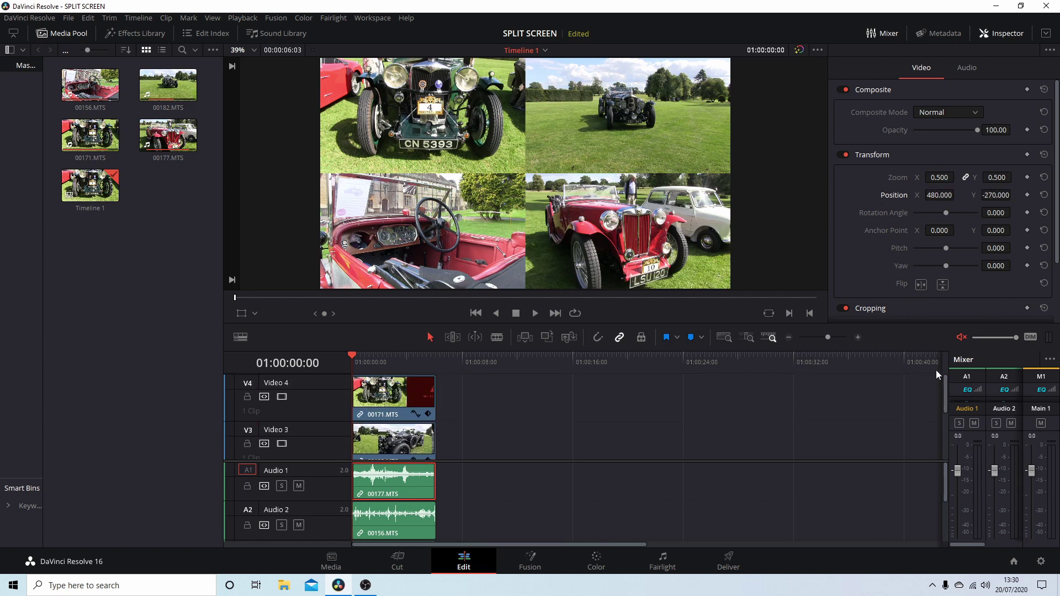
left_click(393, 391)
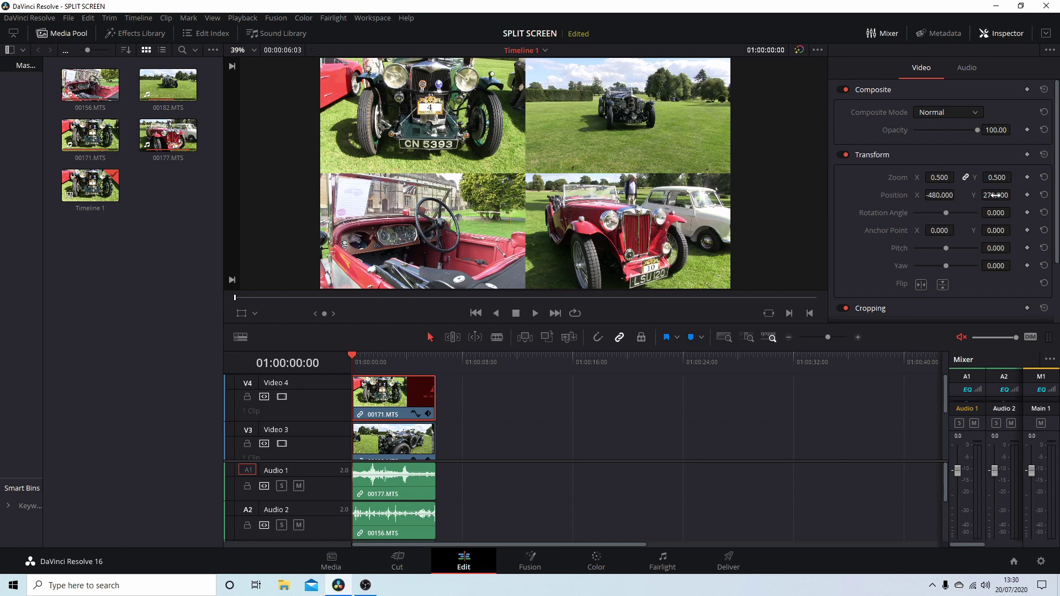
left_click(416, 441)
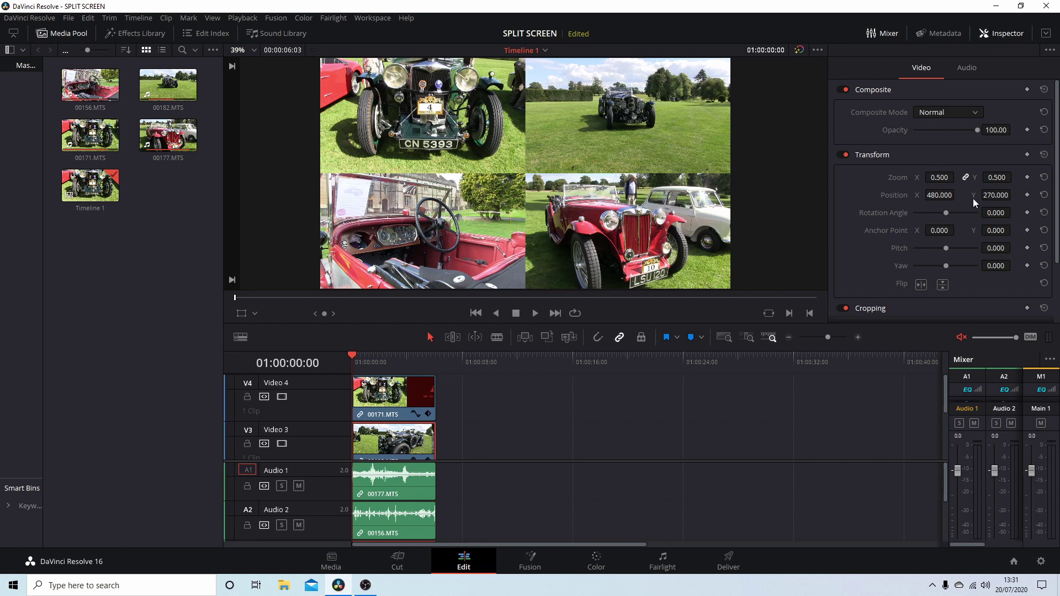
scroll(473, 440, "down", 1)
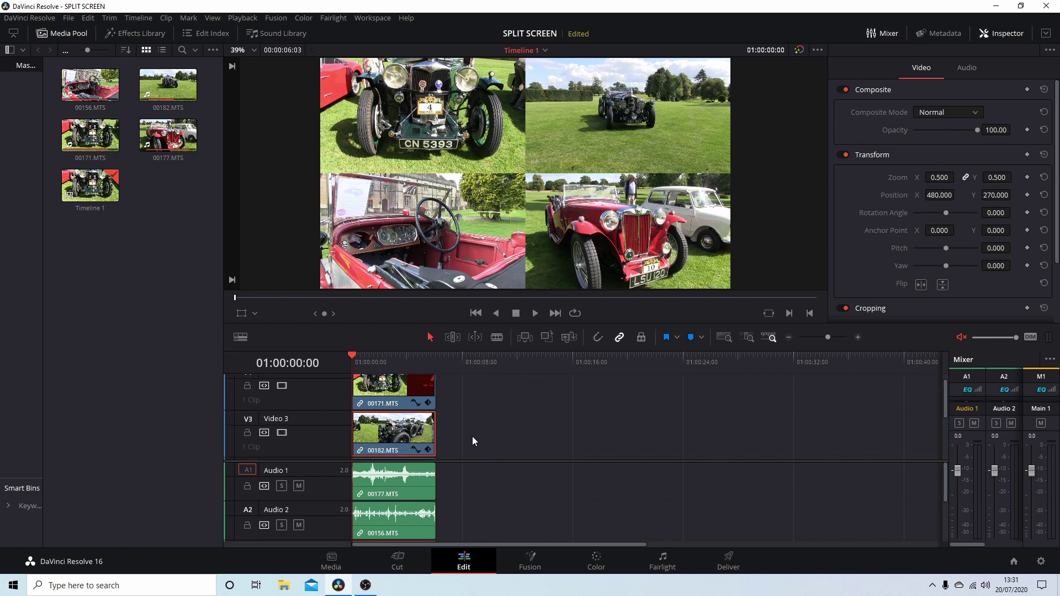
scroll(478, 436, "down", 1)
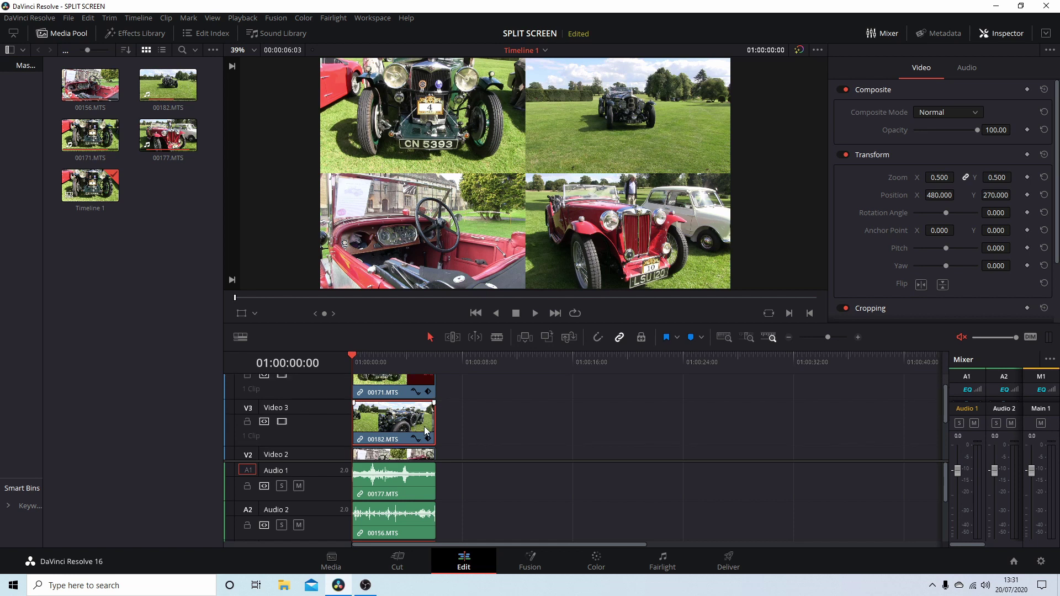
scroll(508, 444, "down", 3)
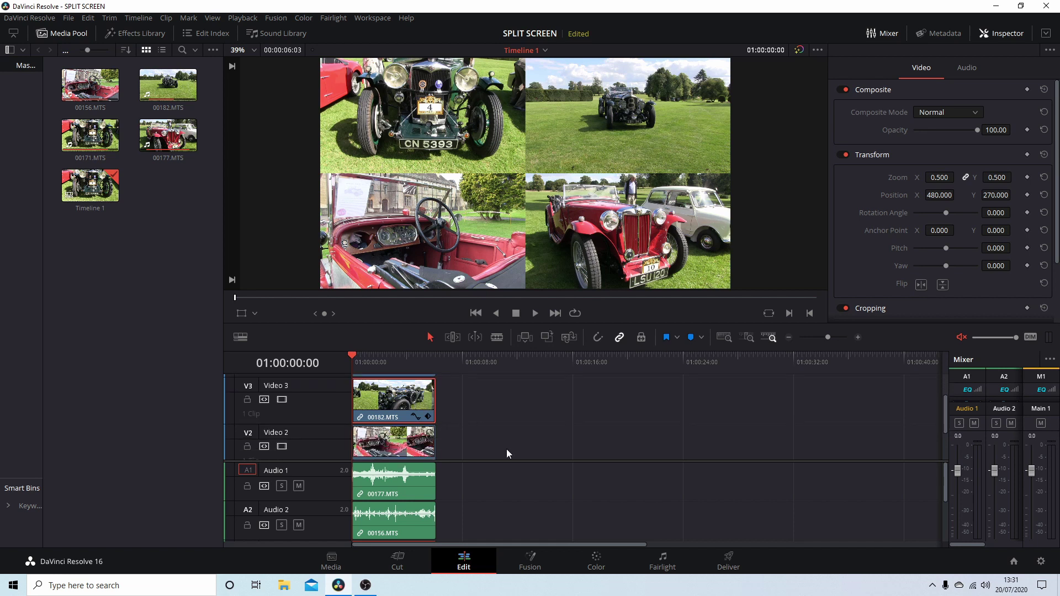
left_click(416, 424)
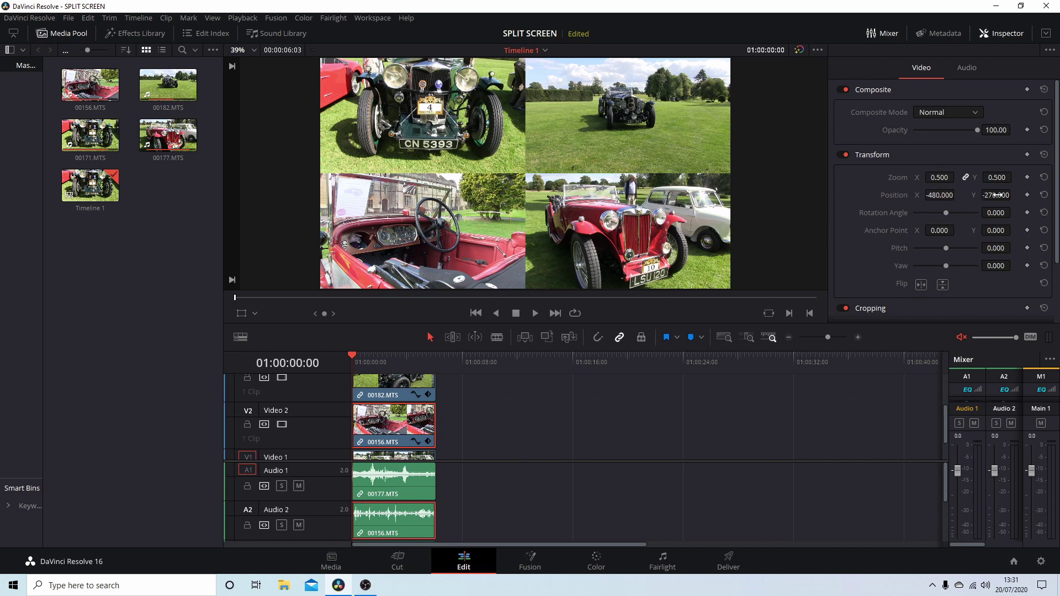
scroll(495, 436, "down", 1)
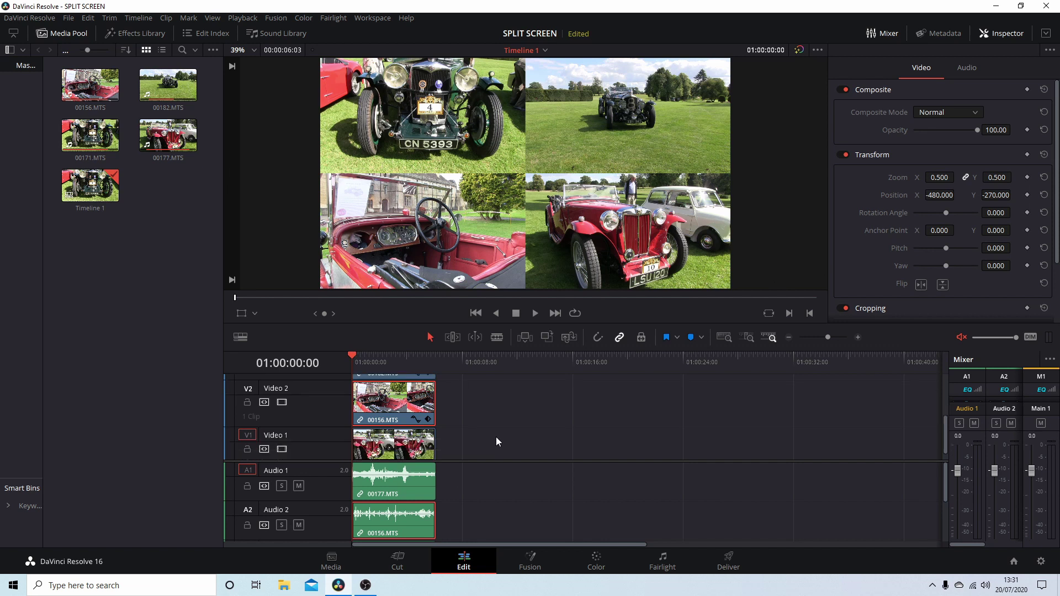
left_click(419, 447)
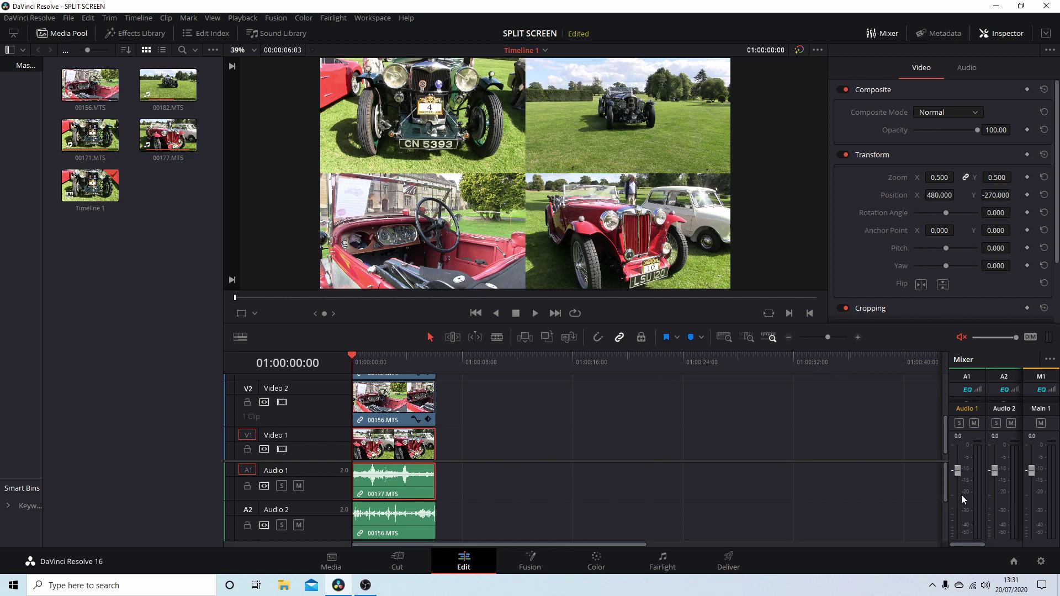
Switch to the Cut page and mute the audio of all four timeline tracks.
left_click(412, 562)
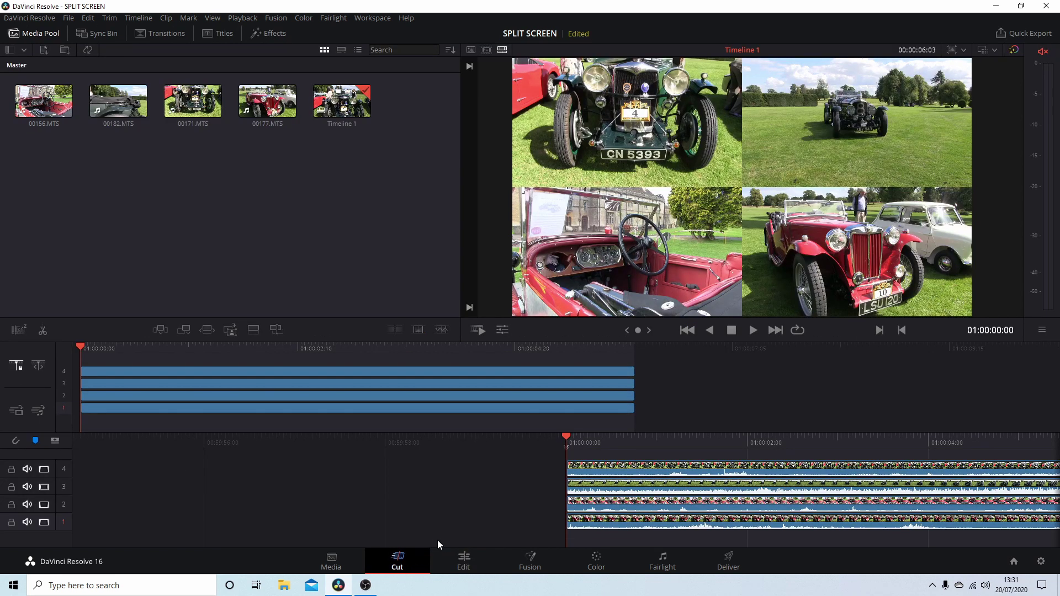
left_click(27, 469)
left_click(27, 487)
left_click(27, 505)
left_click(25, 522)
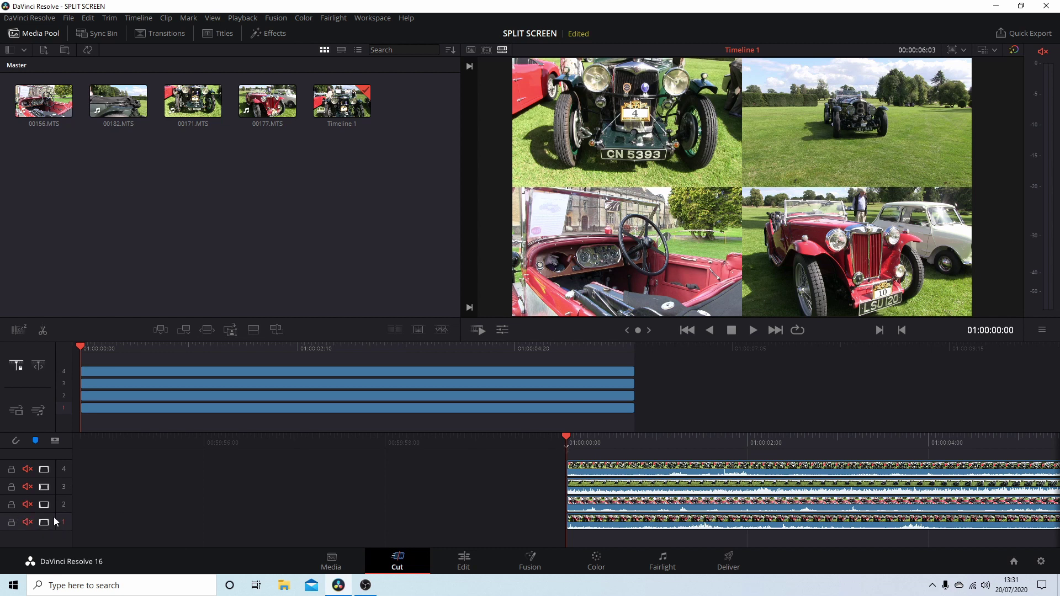